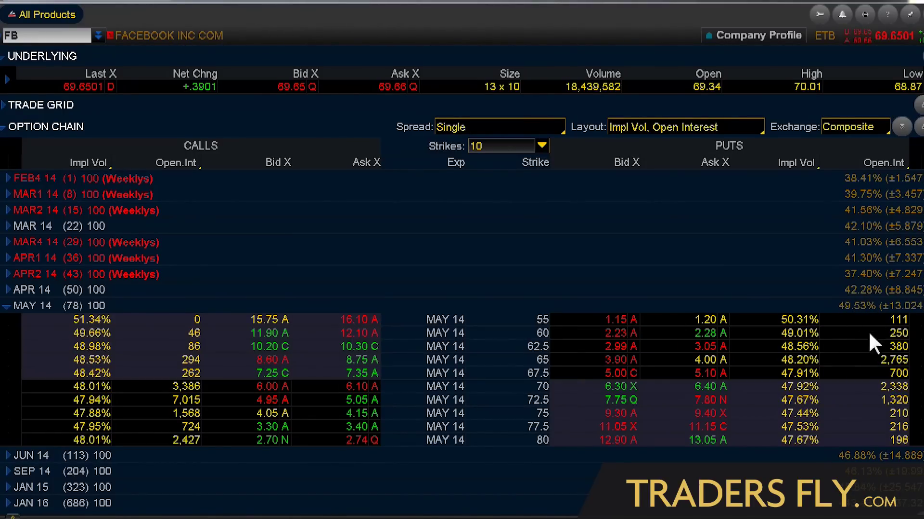
Load CMG's chain and expand JUN 14, then switch quotes and chain to SPY
click(61, 35)
text(CMG)
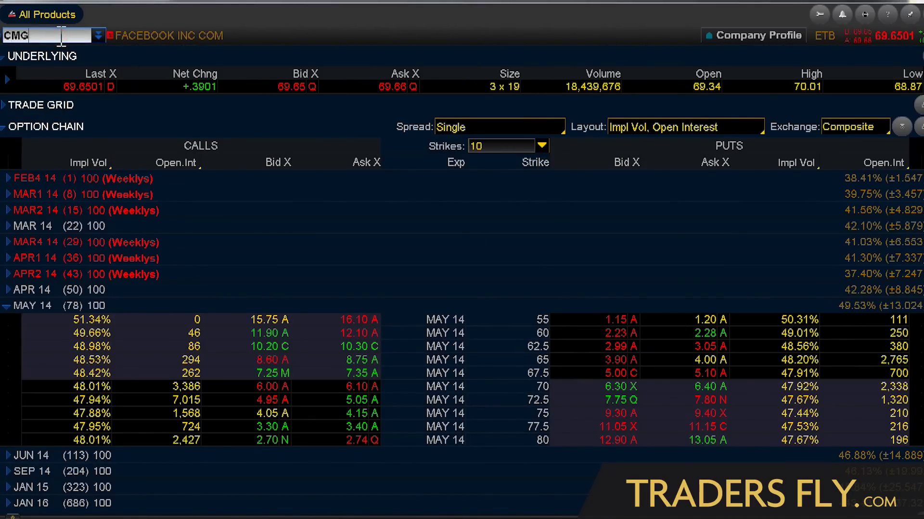
key(Return)
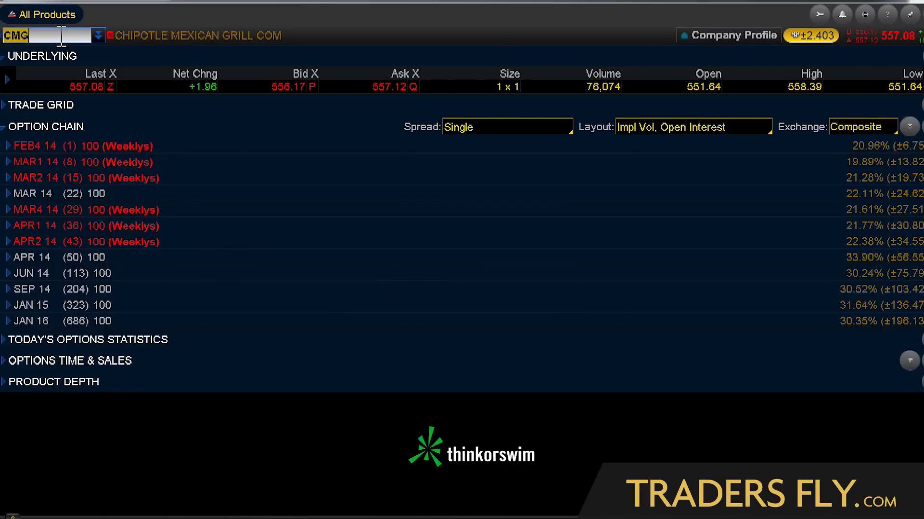
click(21, 273)
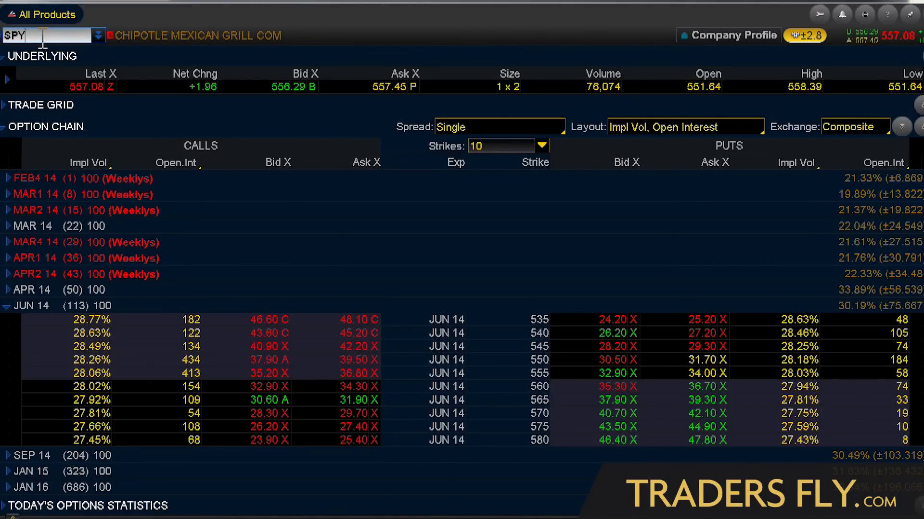
key(Return)
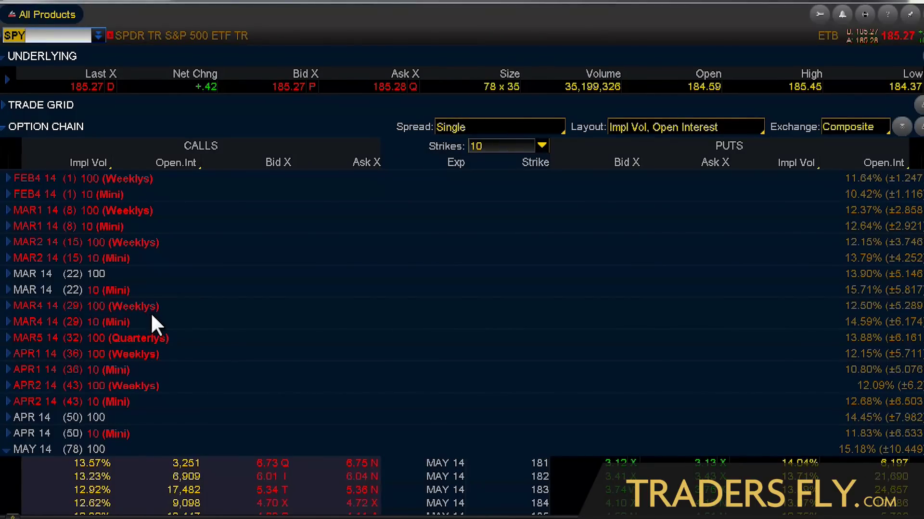
scroll(152, 316, down, 1)
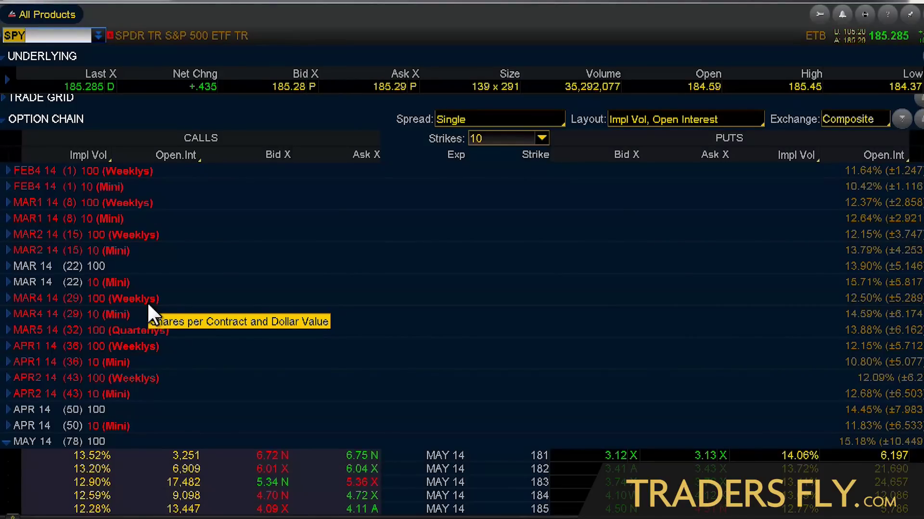
Expand SPY's APR 14 strikes and start a single sell order for the 186 call at 2.48
scroll(148, 311, down, 2)
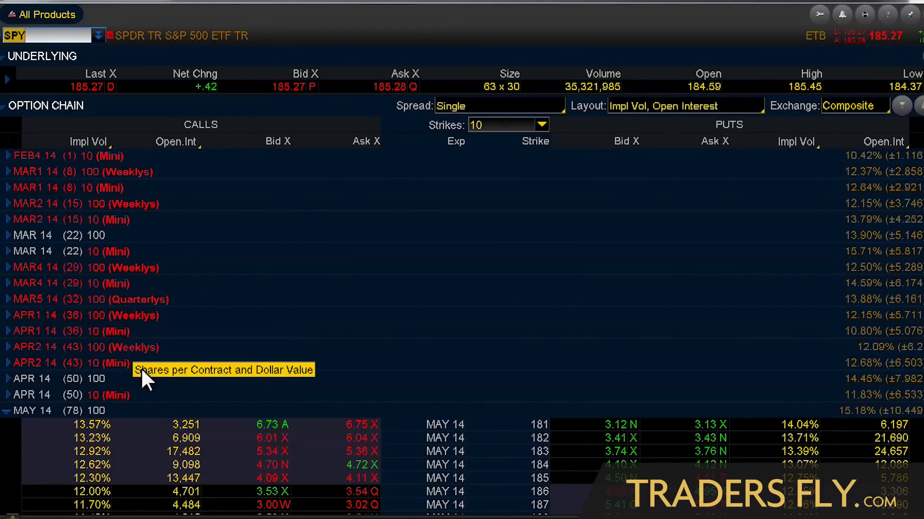
scroll(145, 364, down, 3)
scroll(146, 365, down, 2)
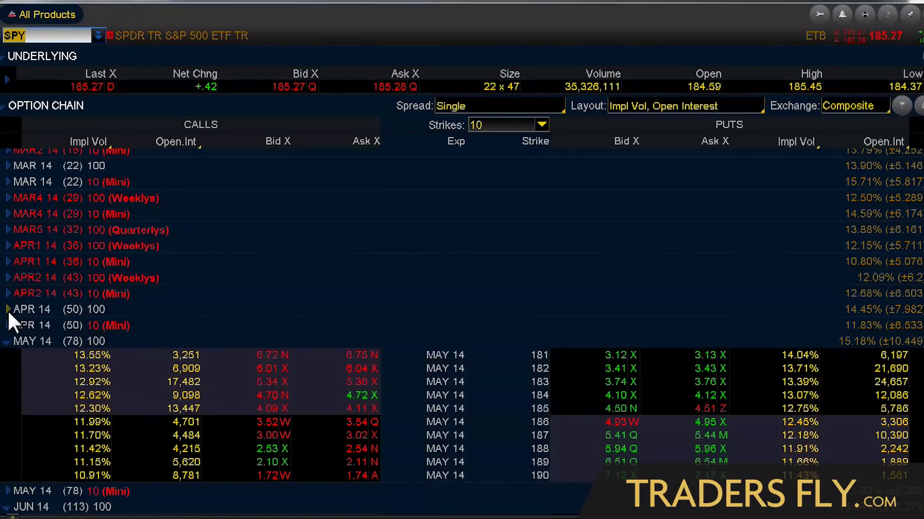
click(9, 311)
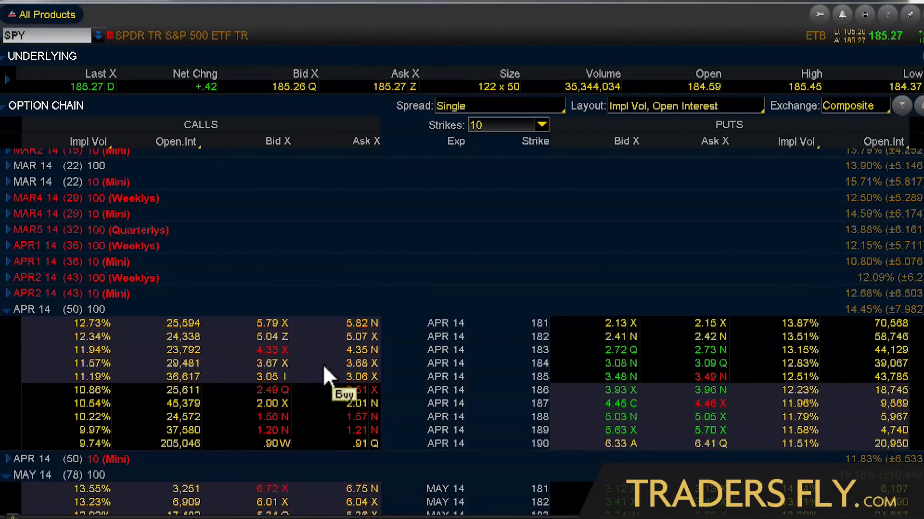
right_click(360, 388)
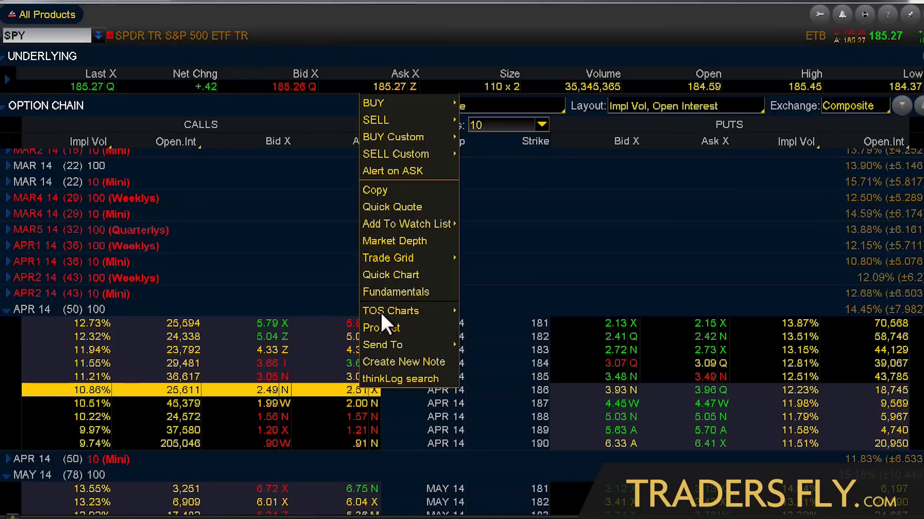
mouse_move(390, 118)
click(484, 118)
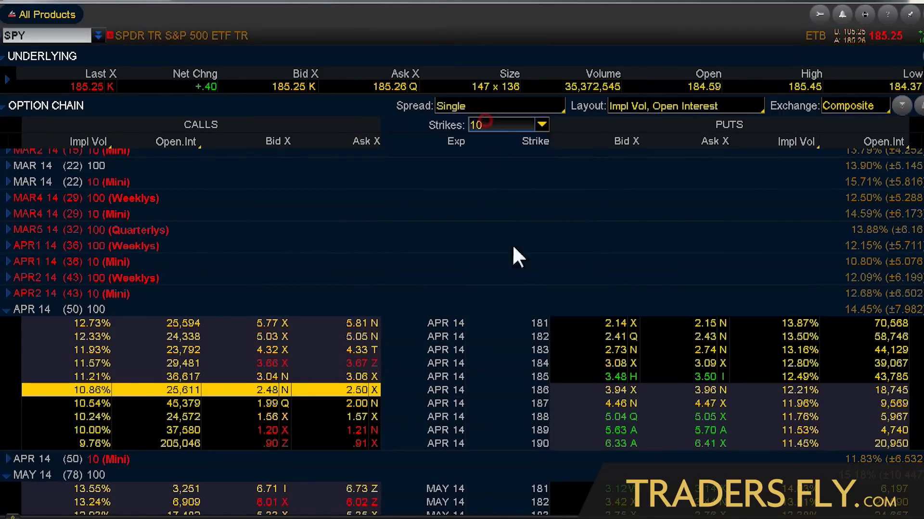
Analyze a duplicate of the APR 14 186 call sale and add a MAY 14 186 call buy
right_click(573, 419)
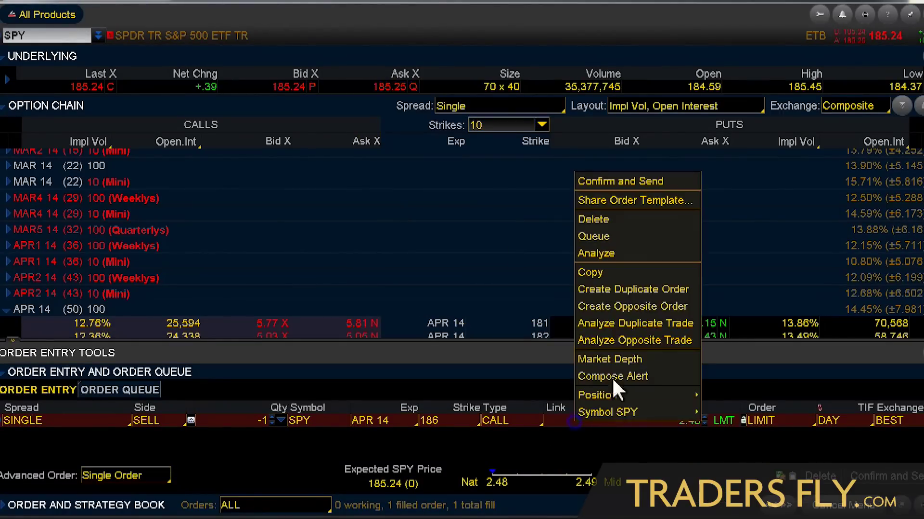
click(650, 320)
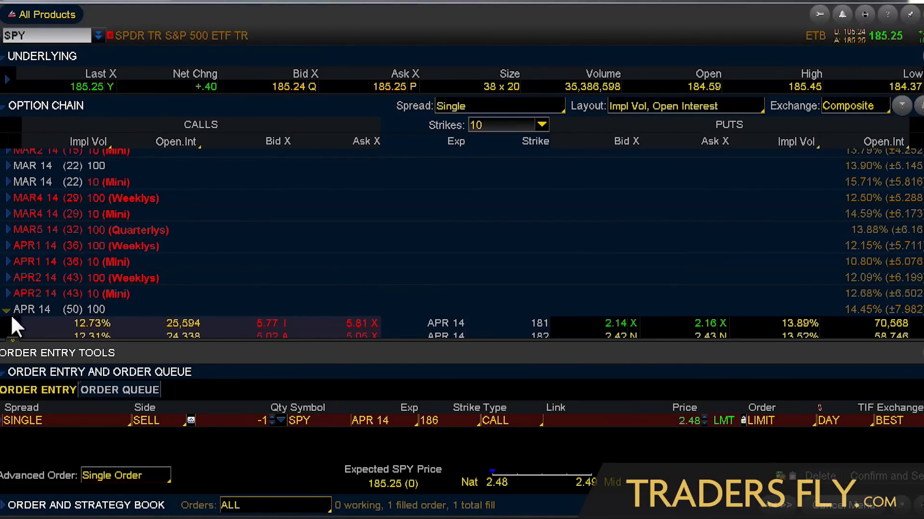
click(16, 340)
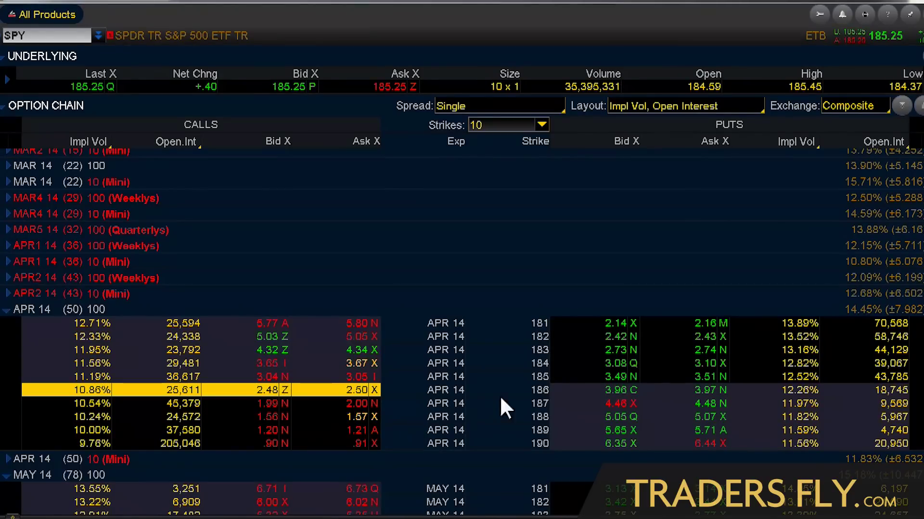
scroll(536, 393, down, 3)
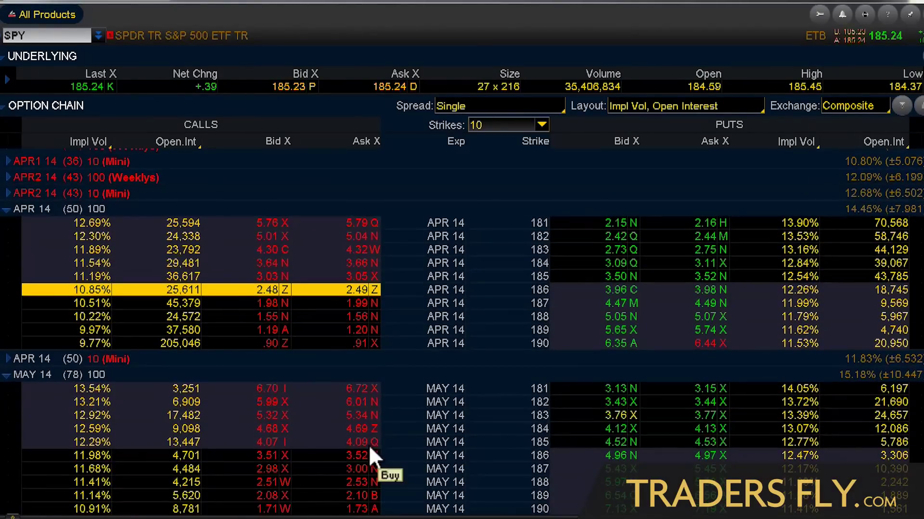
right_click(358, 454)
mouse_move(405, 166)
click(478, 166)
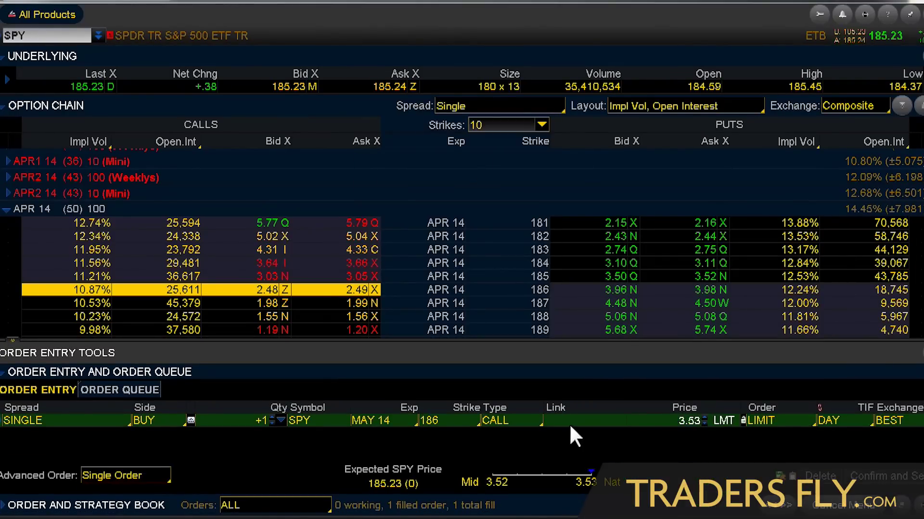
right_click(572, 423)
key(Escape)
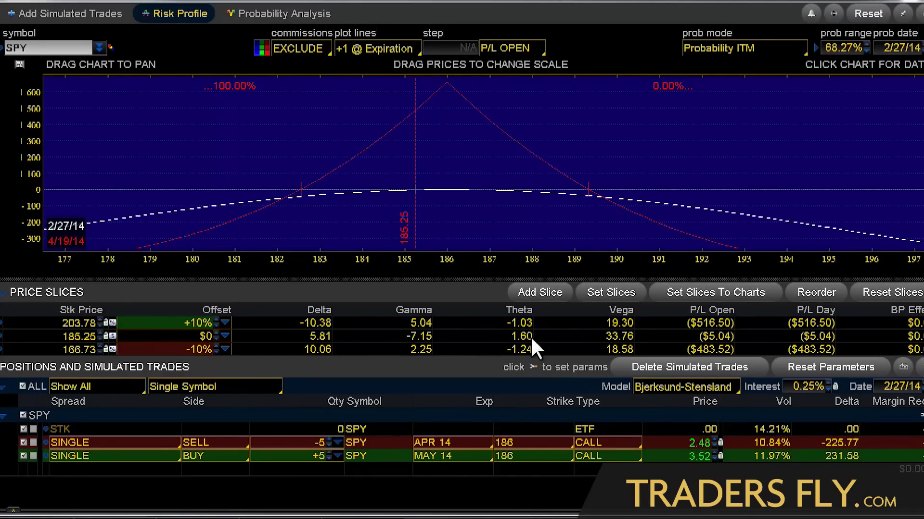
Step the Risk Profile analysis date forward from 2/27/14 to 4/5/14
click(904, 387)
key(Up)
key(Up)
key(Up)
key(Up)
key(Up)
key(Up)
key(Up)
key(Up)
key(Up)
key(Up)
key(Up)
key(Up)
key(Up)
key(Up)
key(Up)
key(Up)
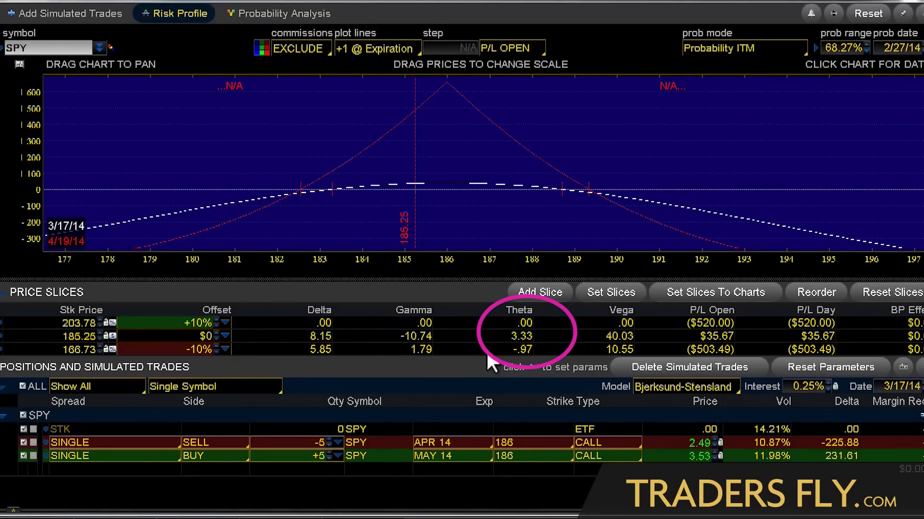
click(920, 383)
click(919, 383)
click(920, 383)
click(920, 384)
click(919, 384)
click(919, 384)
click(919, 383)
click(920, 383)
click(919, 383)
click(920, 384)
click(920, 384)
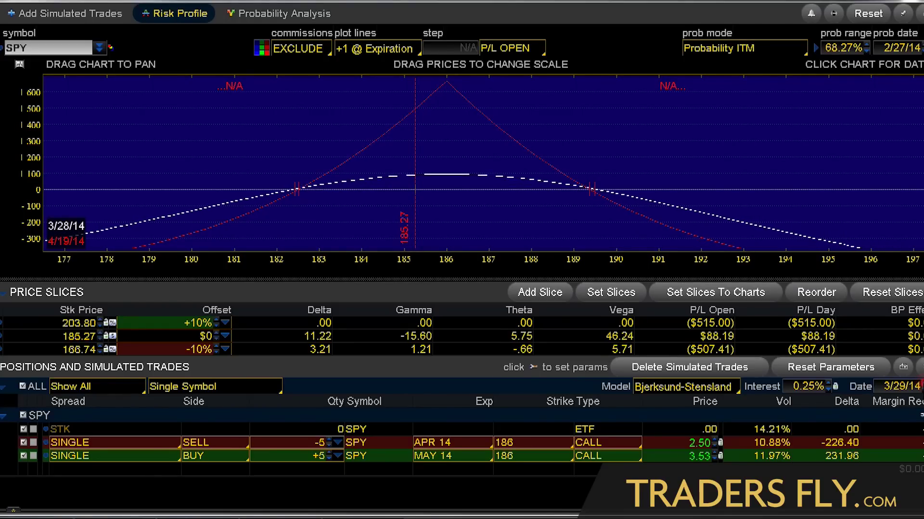
click(920, 384)
click(920, 384)
click(920, 383)
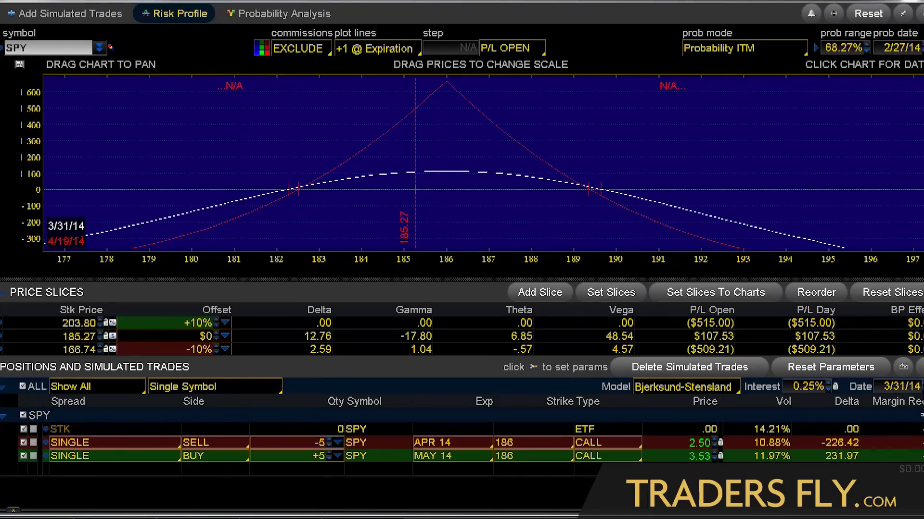
click(920, 383)
click(920, 383)
click(920, 383)
click(919, 383)
click(920, 383)
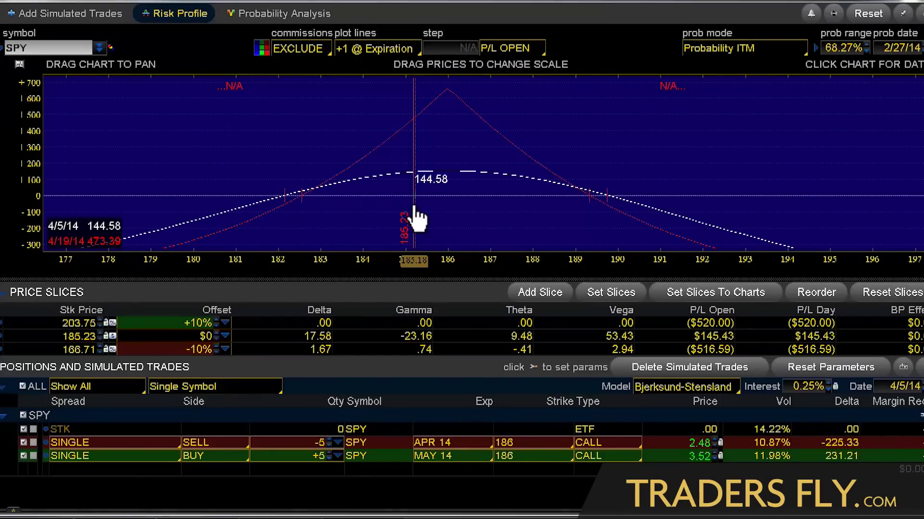
Set both the April and May leg strikes to 187 and reset the analysis date to 2/27/14
click(513, 442)
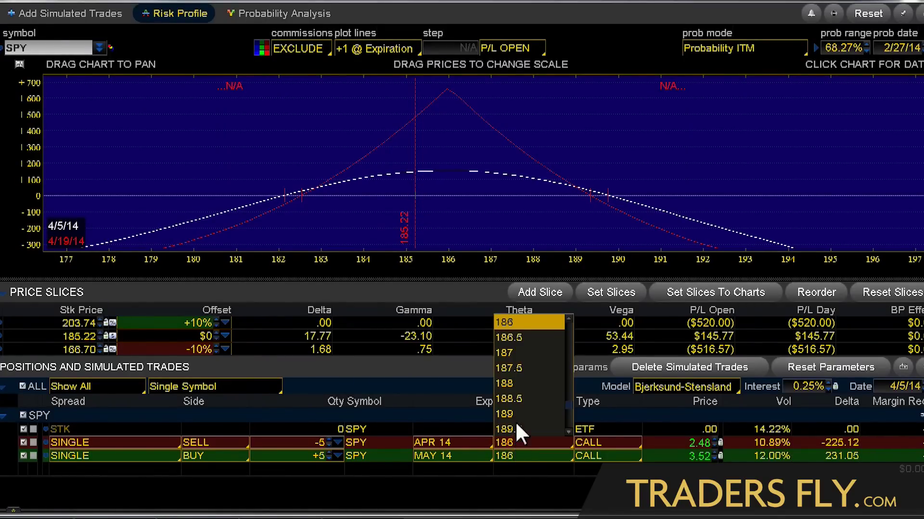
click(511, 352)
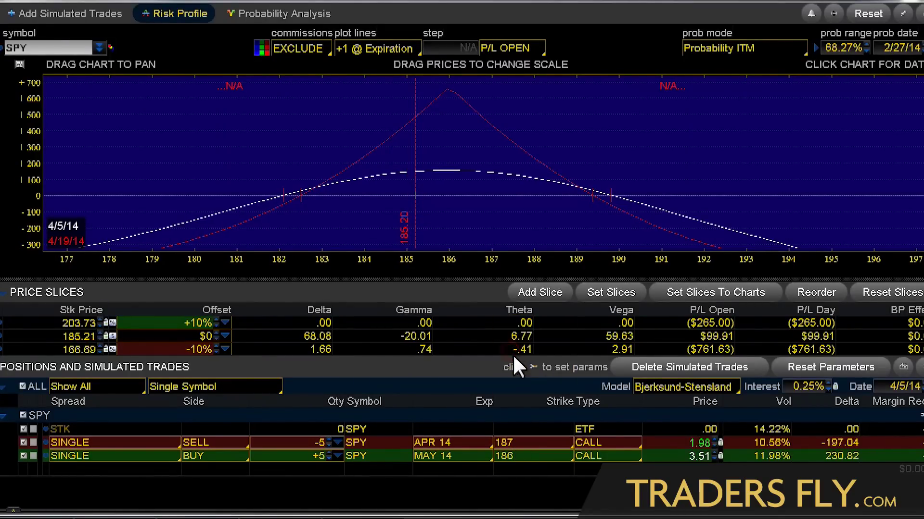
click(519, 457)
click(568, 443)
scroll(558, 442, down, 1)
click(539, 428)
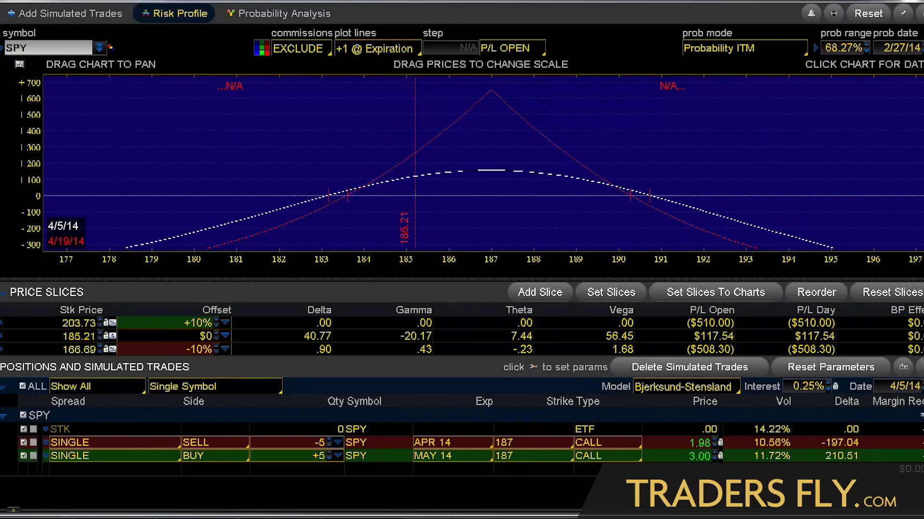
click(889, 386)
click(850, 384)
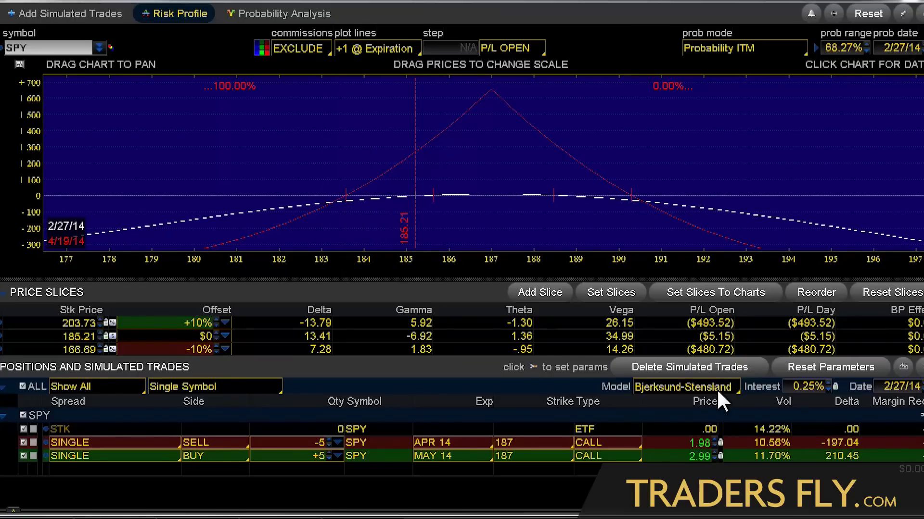
Move both legs to the 182 strike and pan the P/L graph to show prices from 176
click(513, 441)
scroll(566, 318, up, 4)
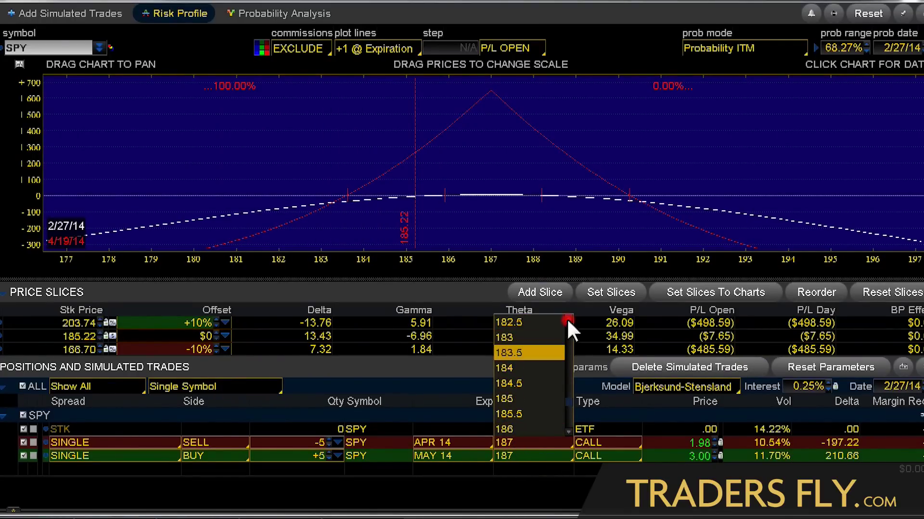
click(535, 334)
click(513, 456)
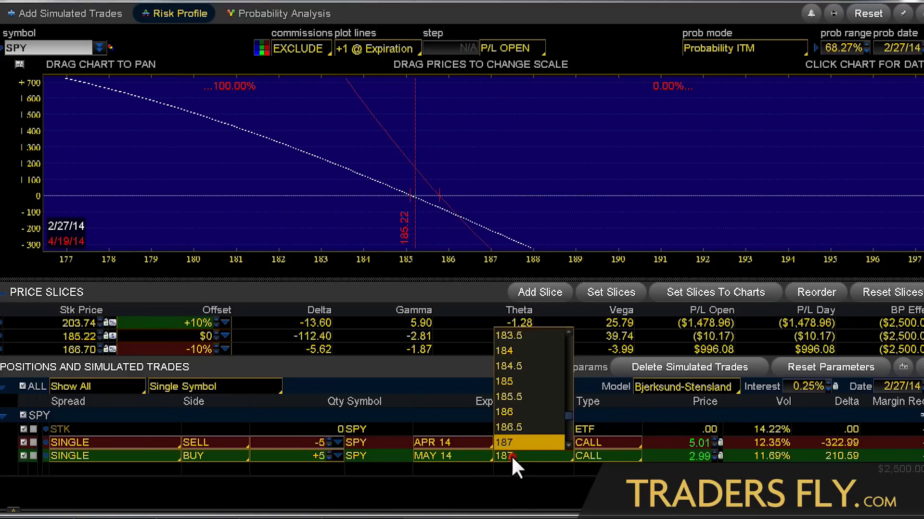
click(568, 334)
scroll(568, 335, up, 2)
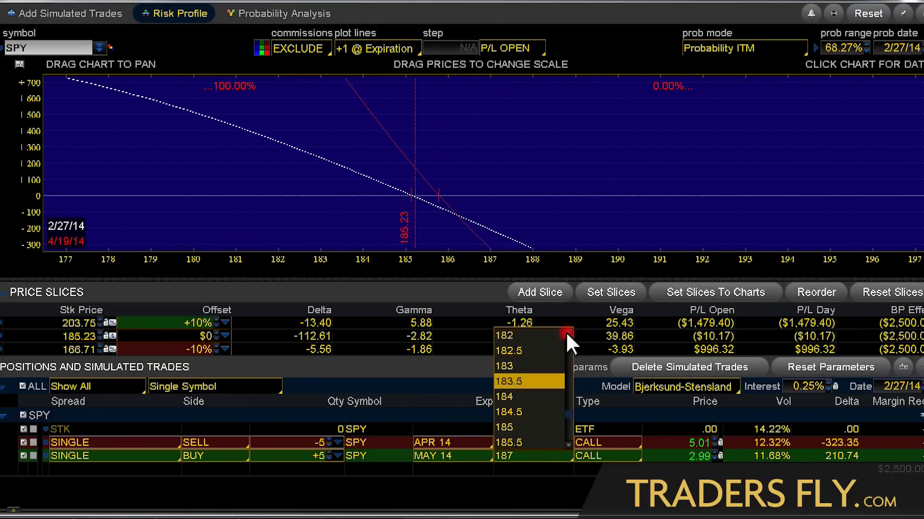
click(546, 334)
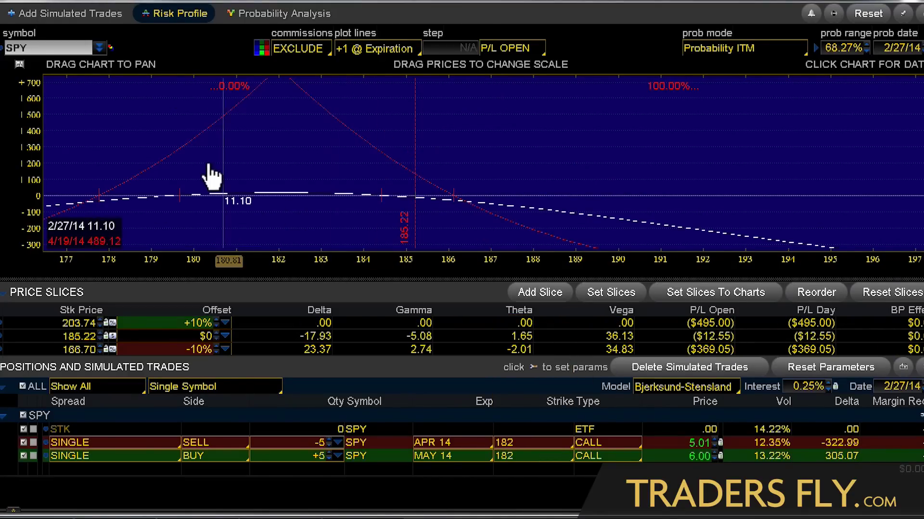
drag(258, 186, 284, 204)
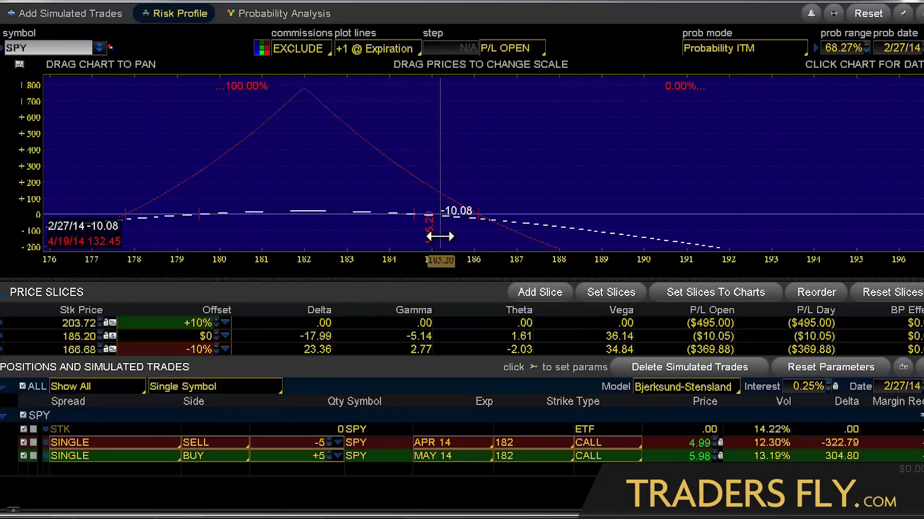
Advance the analysis date to 3/25/14
click(919, 383)
click(920, 383)
click(920, 383)
click(920, 383)
click(919, 384)
click(920, 384)
click(920, 384)
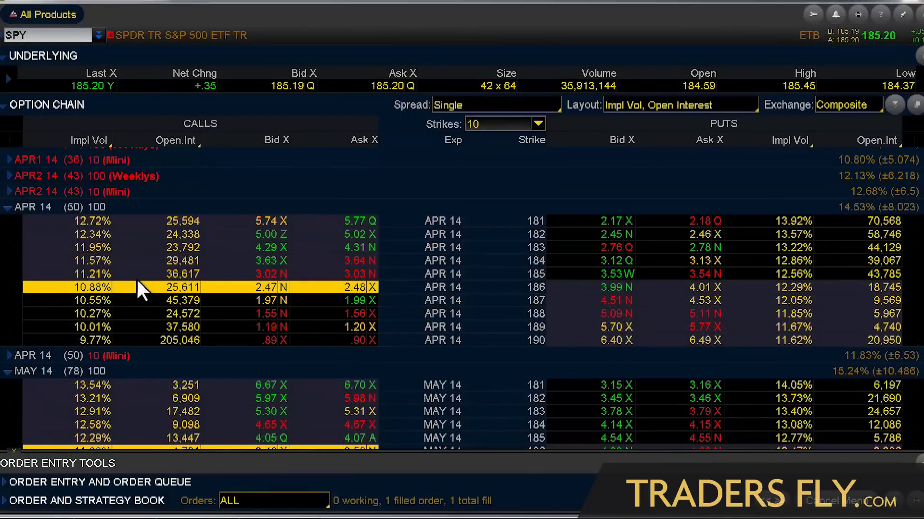
Create a one-lot buy calendar order on the SPY 186 calls, May over April
right_click(358, 287)
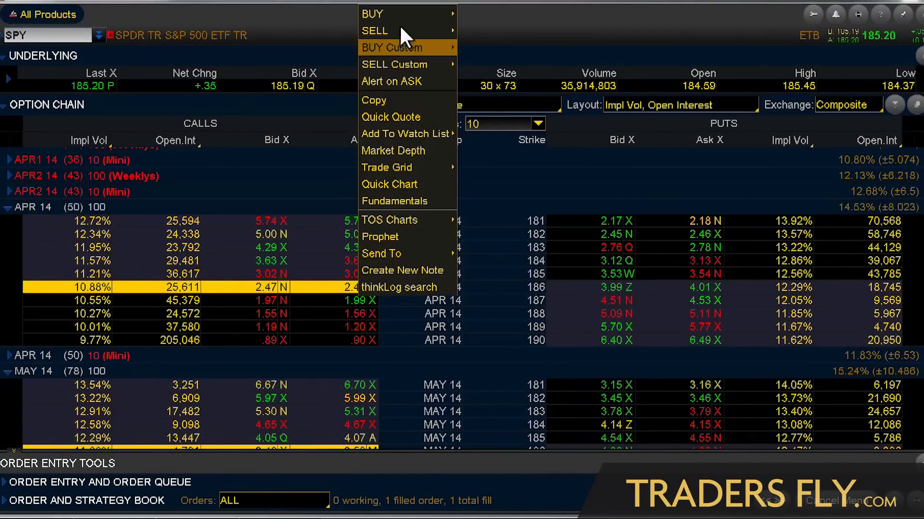
mouse_move(399, 13)
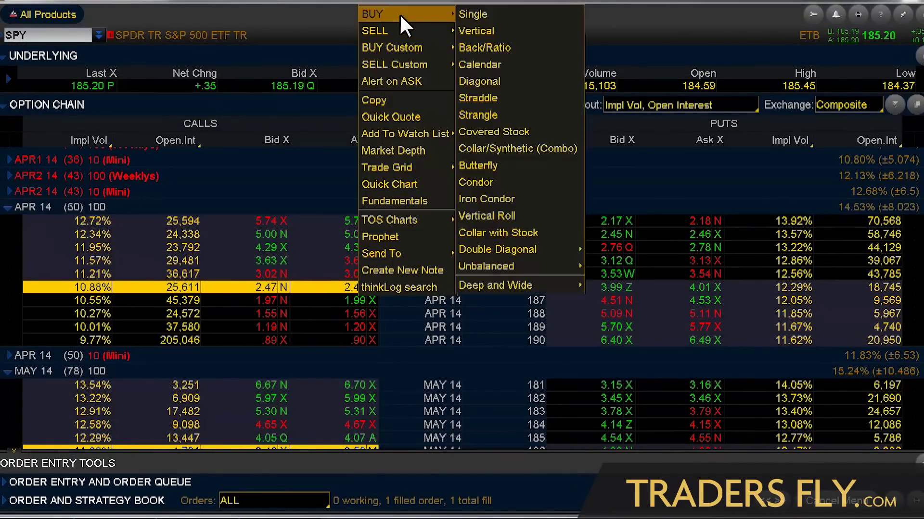
click(535, 66)
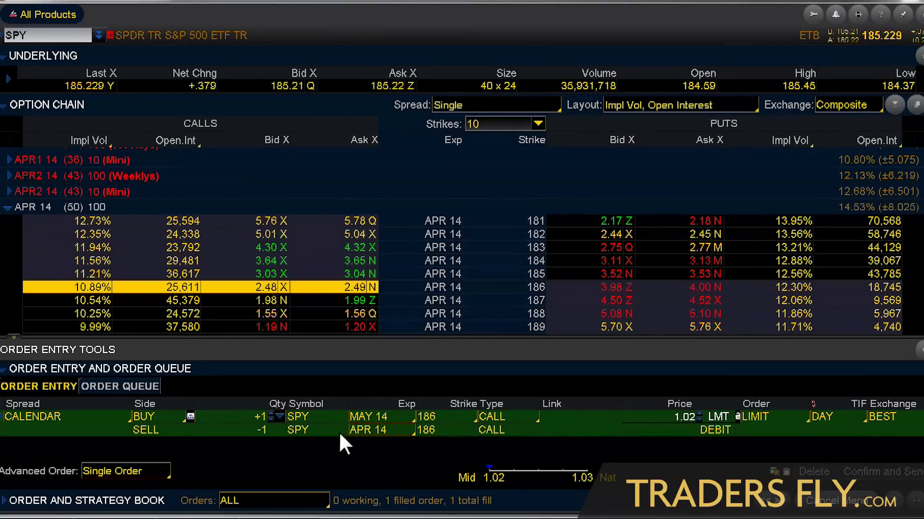
right_click(631, 423)
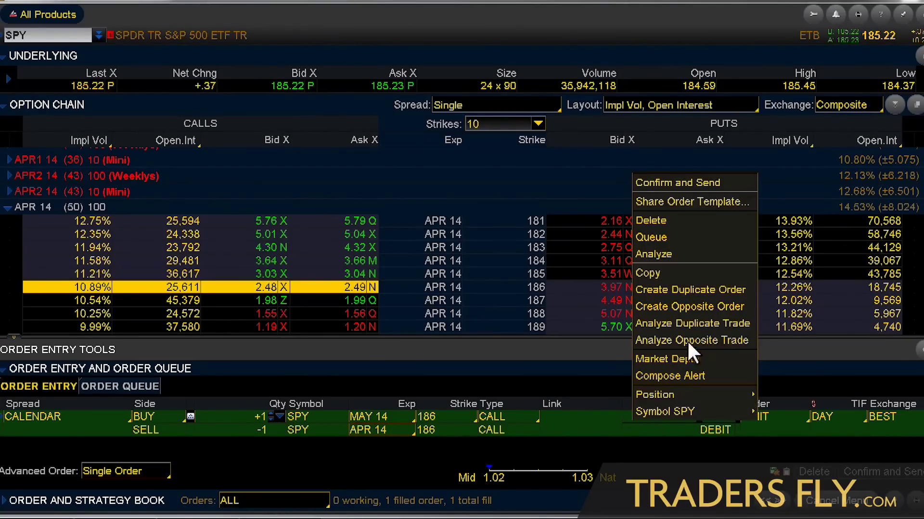
key(Escape)
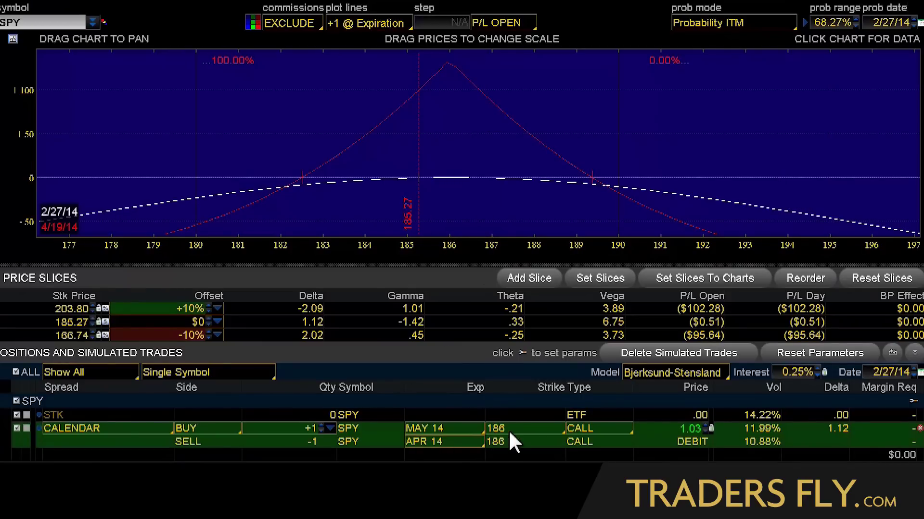
Change the simulated calendar's strike to 185, then to 187
click(509, 426)
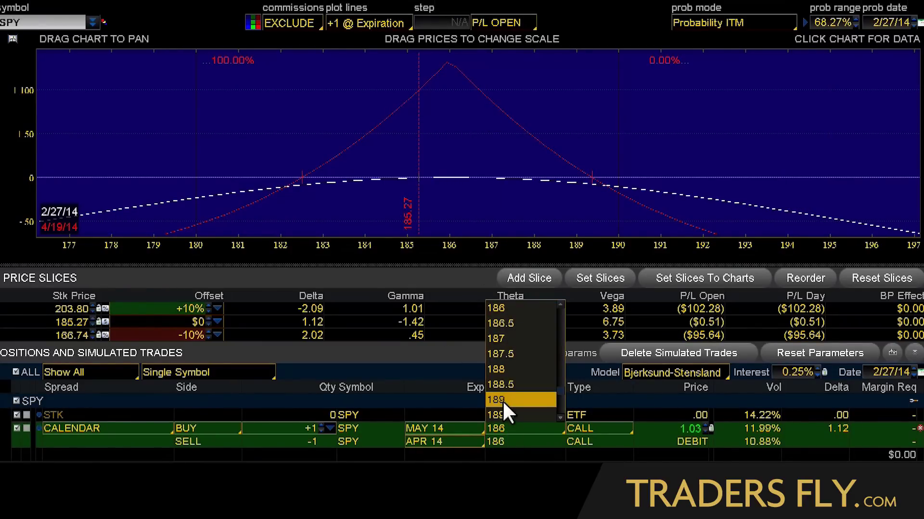
scroll(559, 302, up, 1)
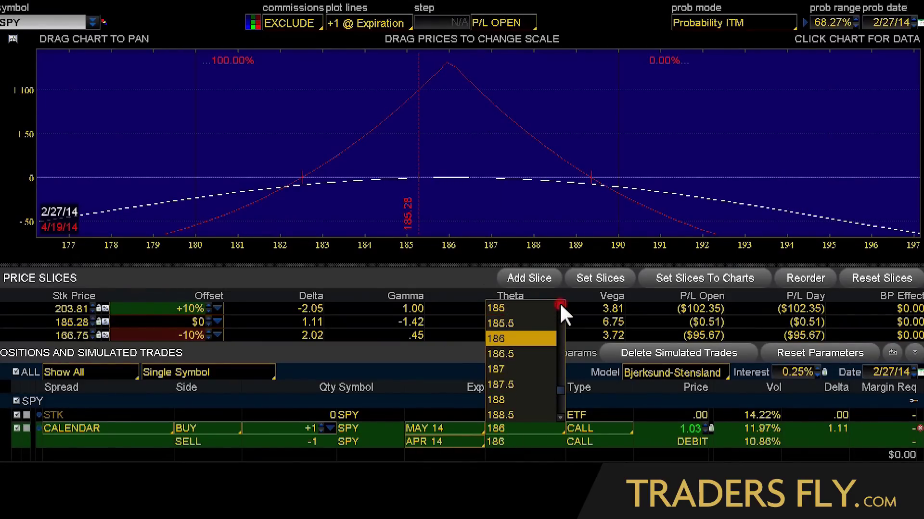
click(526, 327)
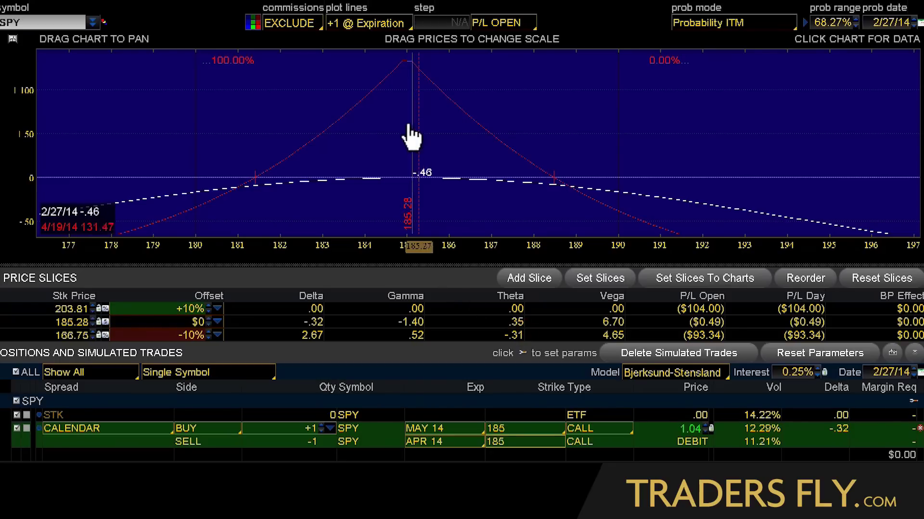
click(499, 429)
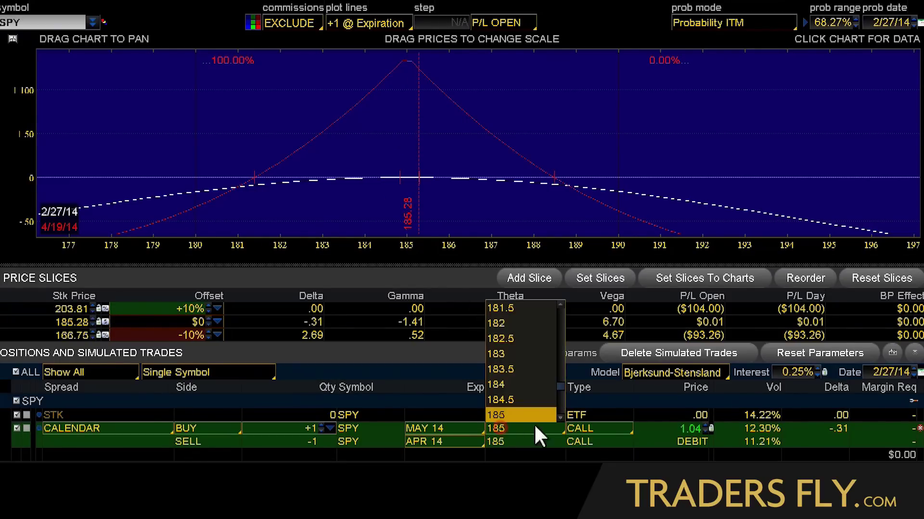
click(558, 417)
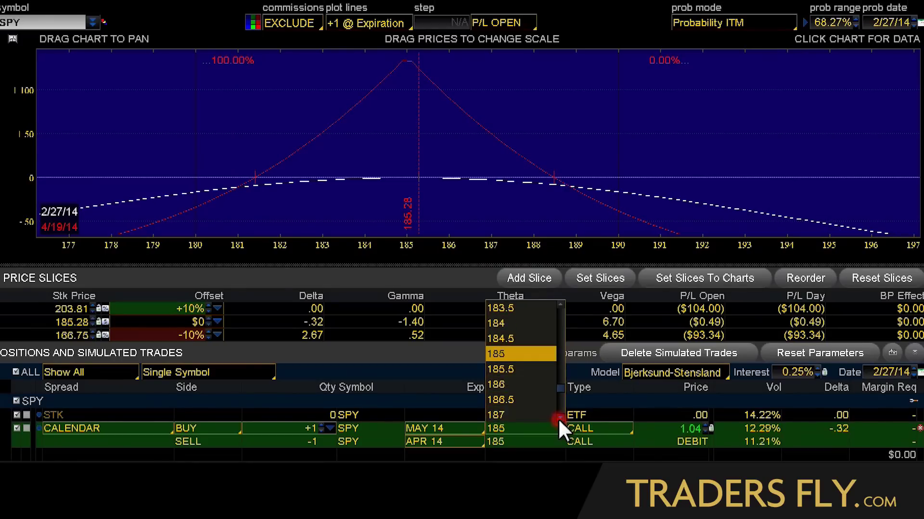
click(532, 416)
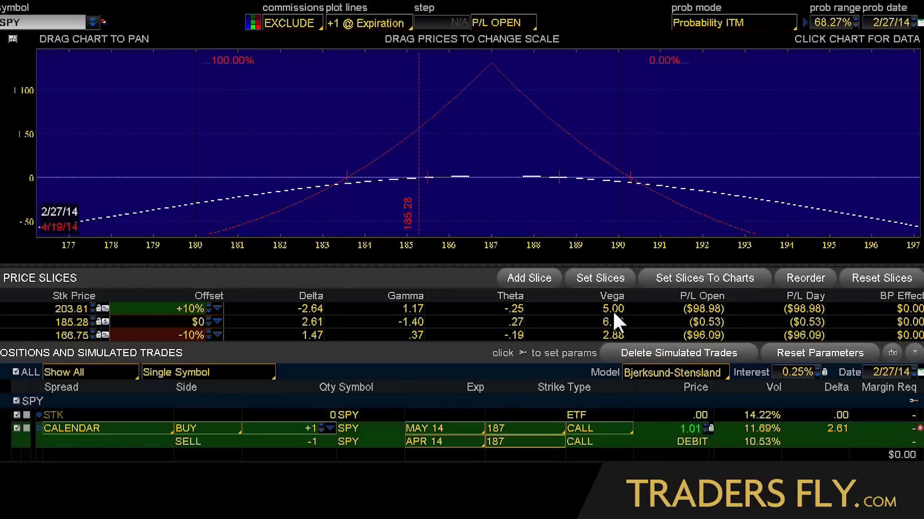
Show SPY's pricing parameters and lower the volatility adjustment to -1.70%
click(913, 401)
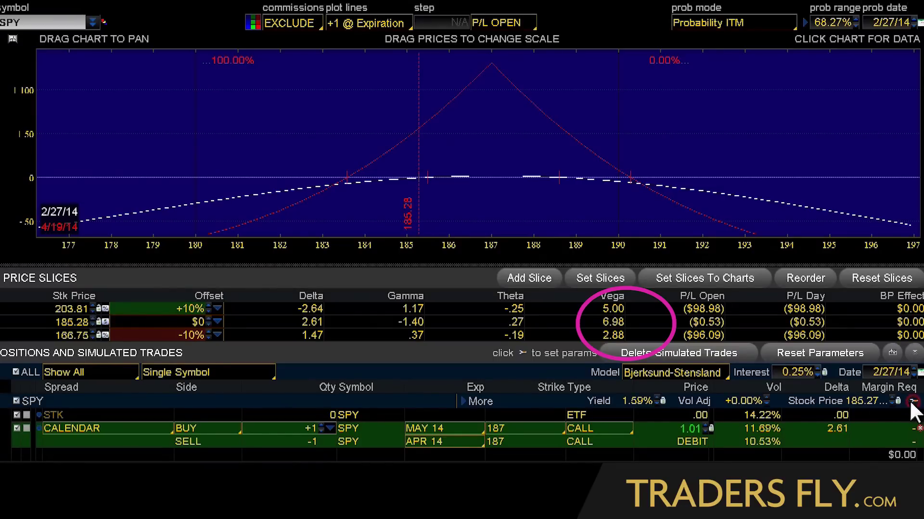
click(766, 403)
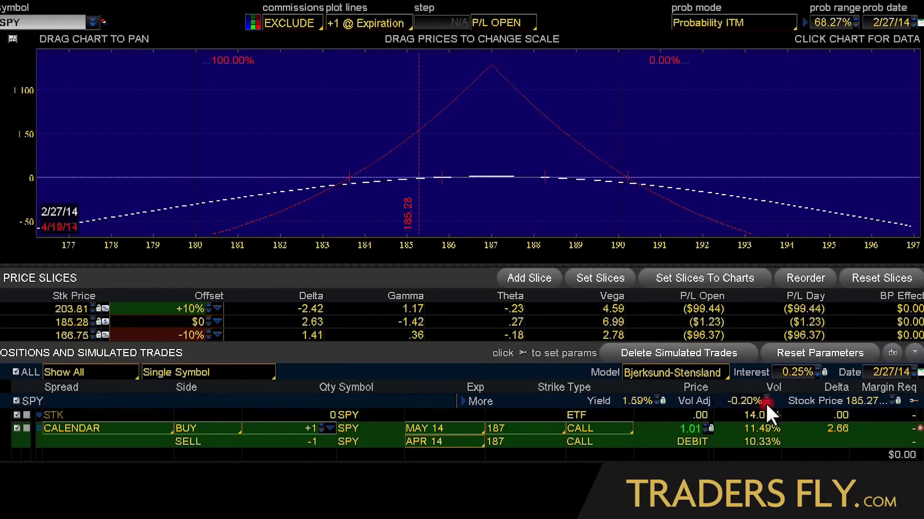
click(766, 403)
click(765, 403)
click(766, 403)
click(766, 403)
click(766, 403)
click(766, 403)
click(766, 403)
click(766, 403)
click(766, 403)
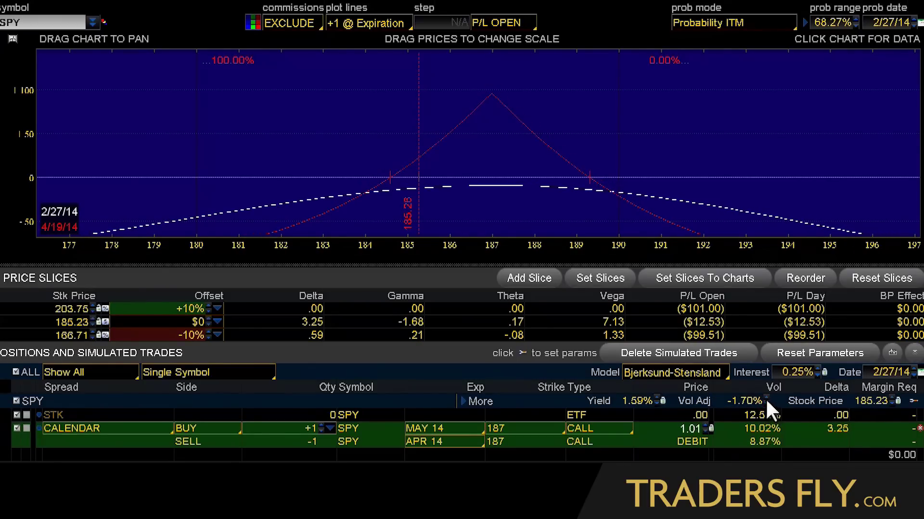
Raise the volatility adjustment to +1.20%, then reset it to +0.00%
click(766, 397)
click(766, 398)
click(766, 398)
click(766, 398)
click(766, 398)
click(766, 398)
click(766, 398)
click(766, 398)
click(766, 397)
click(766, 398)
click(766, 398)
click(765, 397)
click(765, 398)
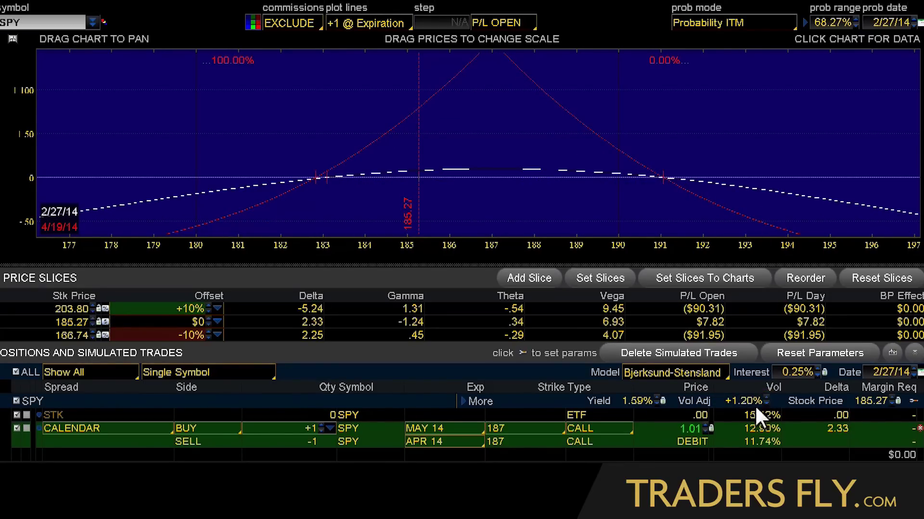
click(818, 354)
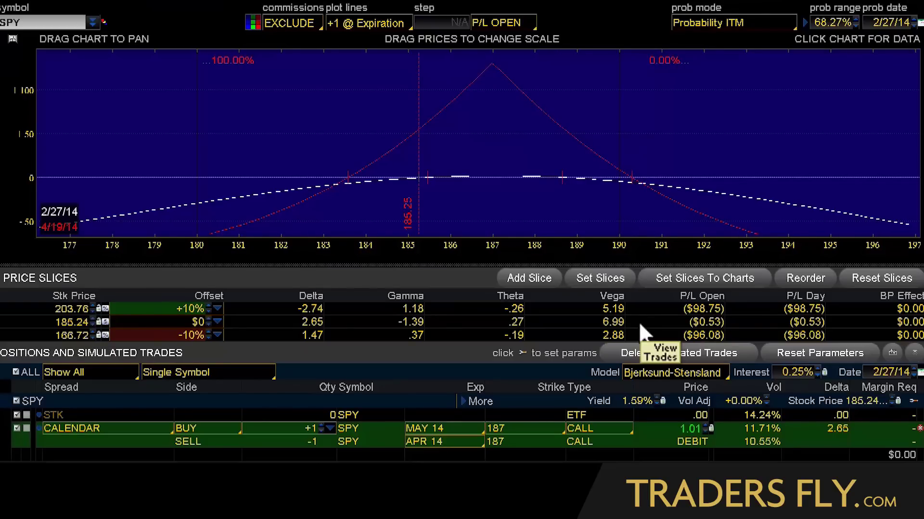
Raise the volatility adjustment to +1.20% and read the P/L near and below the current price
click(766, 398)
click(766, 398)
click(765, 397)
click(765, 397)
click(766, 397)
click(440, 200)
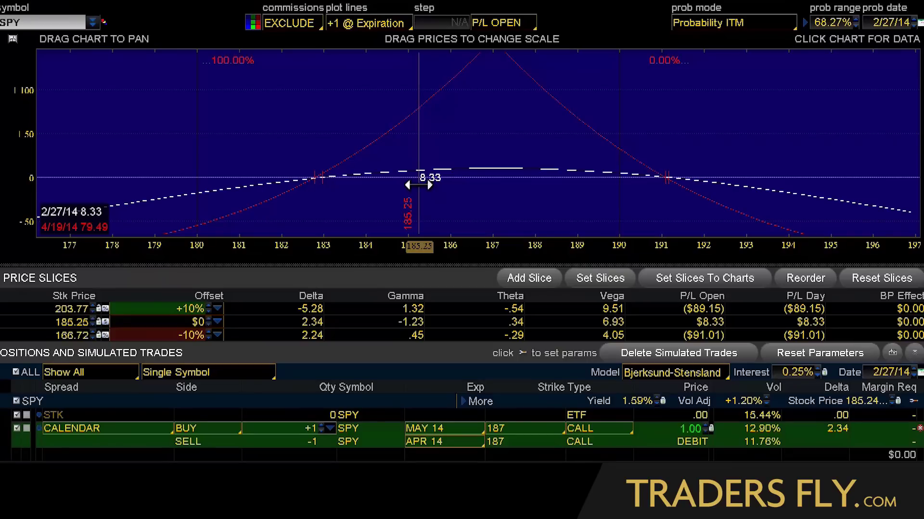
drag(418, 184, 514, 197)
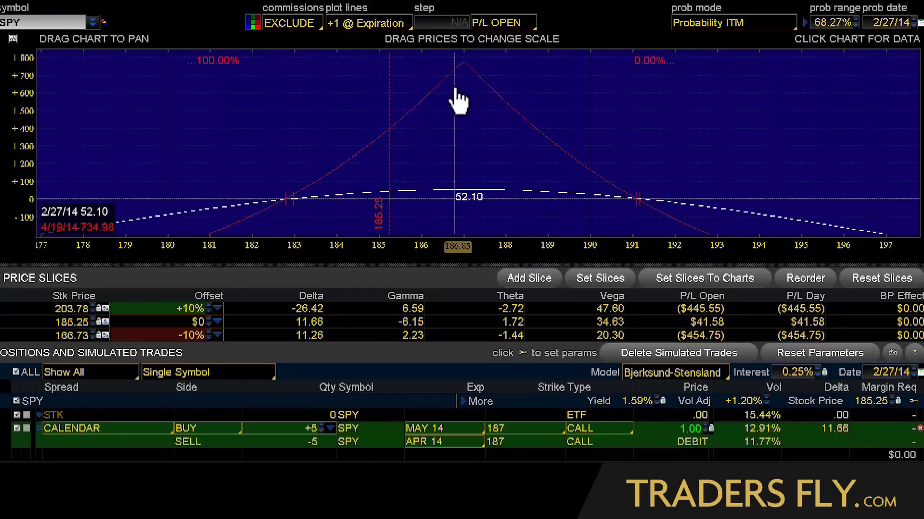
Step the analysis date forward through 3/11/14 and 3/16/14 to 3/24/14
click(914, 370)
click(914, 370)
click(914, 369)
click(914, 370)
click(914, 369)
click(914, 370)
click(914, 369)
click(914, 369)
click(914, 369)
click(914, 370)
click(914, 370)
click(914, 370)
click(913, 369)
click(914, 370)
click(914, 370)
click(914, 370)
click(914, 369)
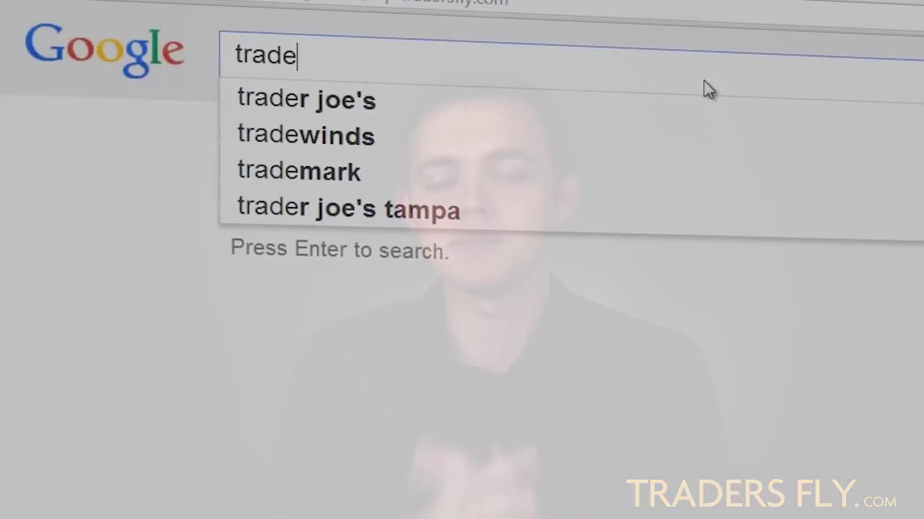
Search Google for tradersfly.com to bring up the TradersFly site
text(rsfly.com)
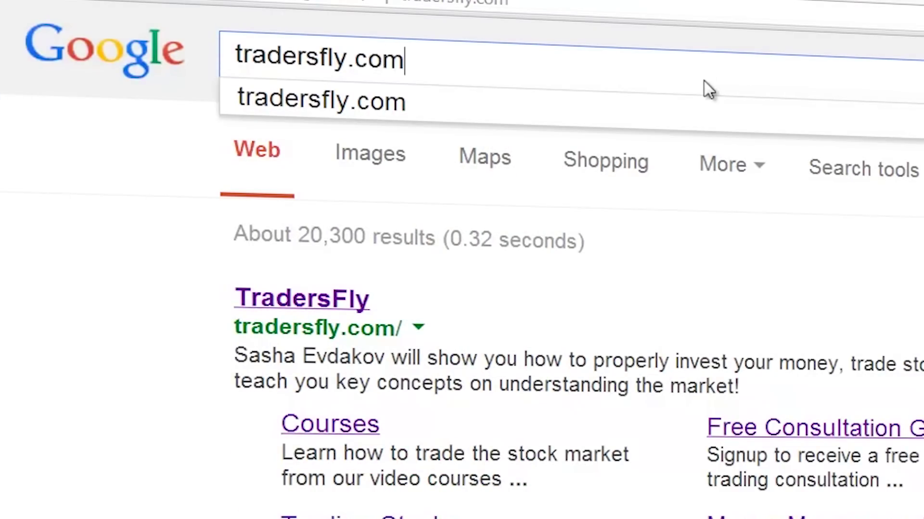